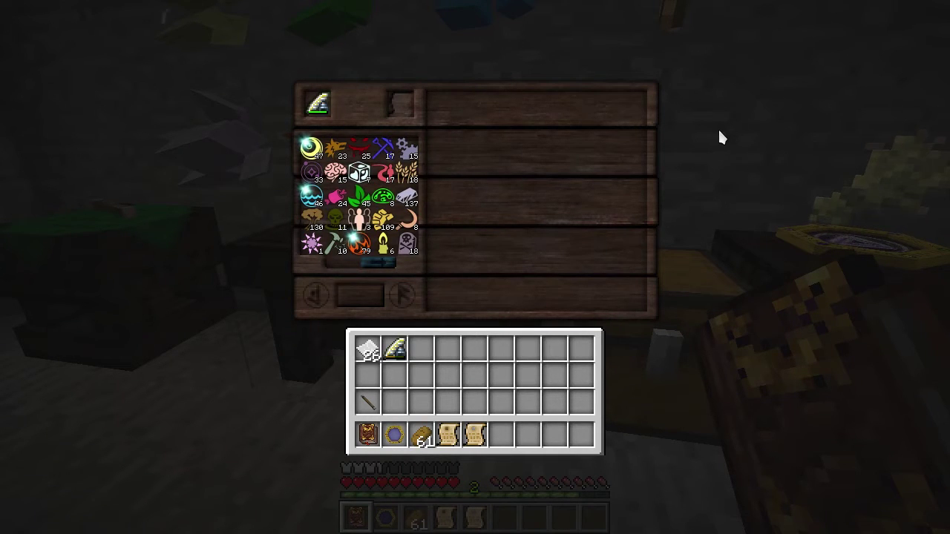
# Swap the Greatwood Wand Core note in the research table for the Gold Wand Caps note
pyautogui.click(449, 439)
pyautogui.click(400, 104)
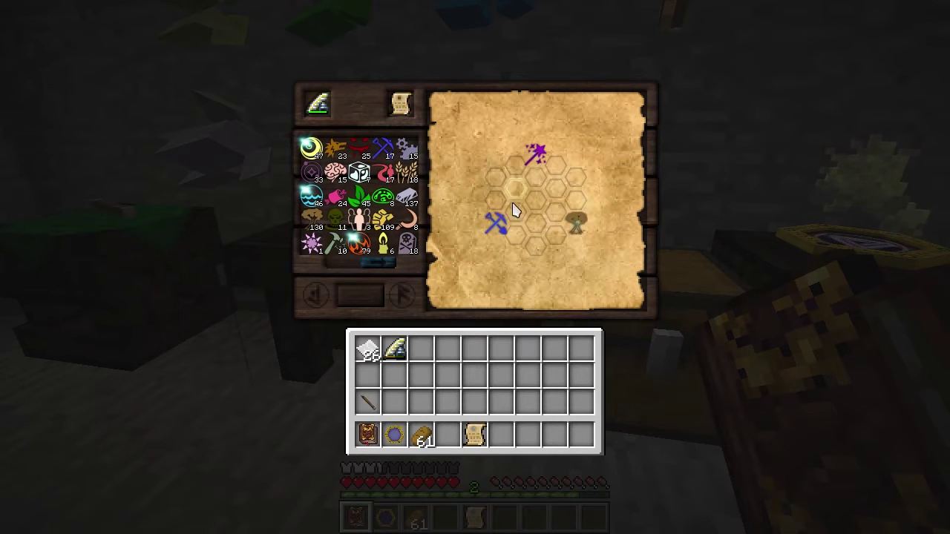
pyautogui.click(401, 104)
pyautogui.click(447, 435)
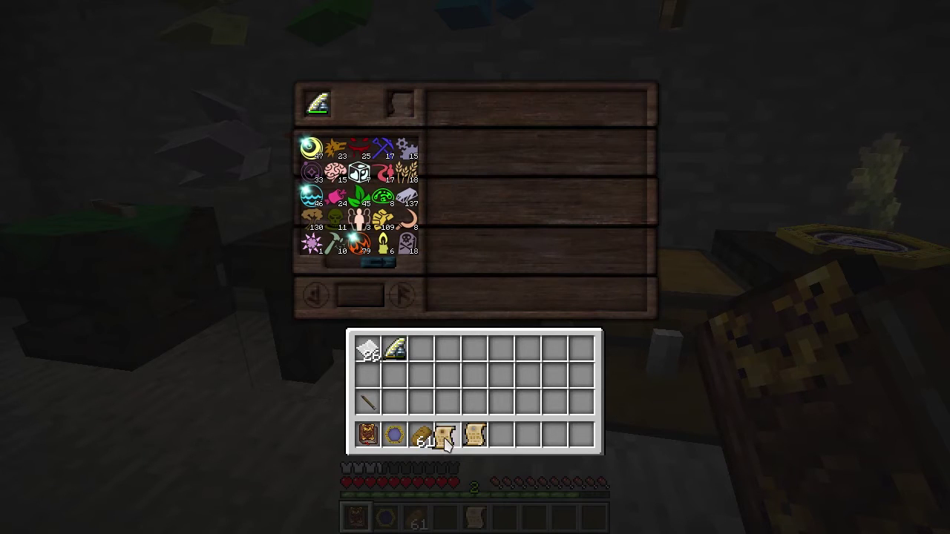
pyautogui.keyDown('shift'); pyautogui.click(476, 434); pyautogui.keyUp('shift')
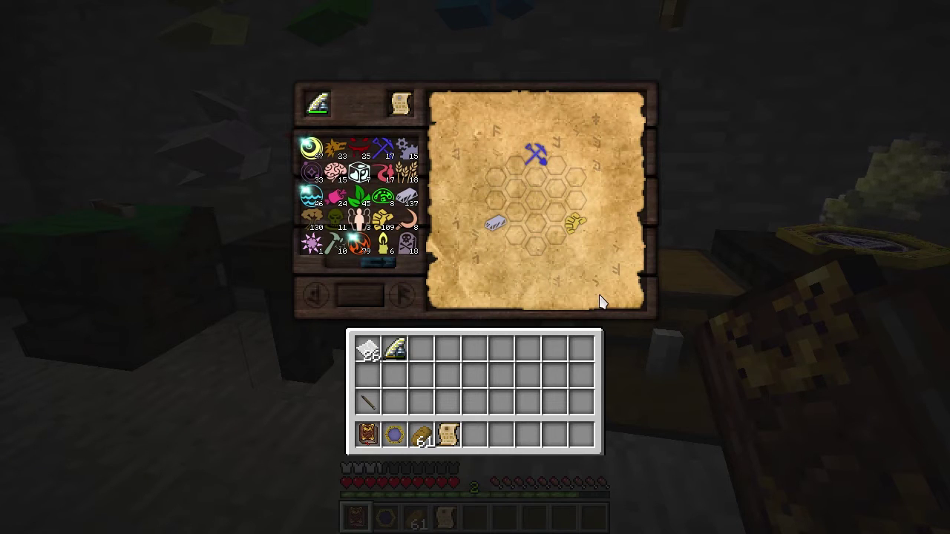
# Switch to the Research Helper in Chrome and select version 4.2.2.0
pyautogui.hotkey('alt', 'Tab')
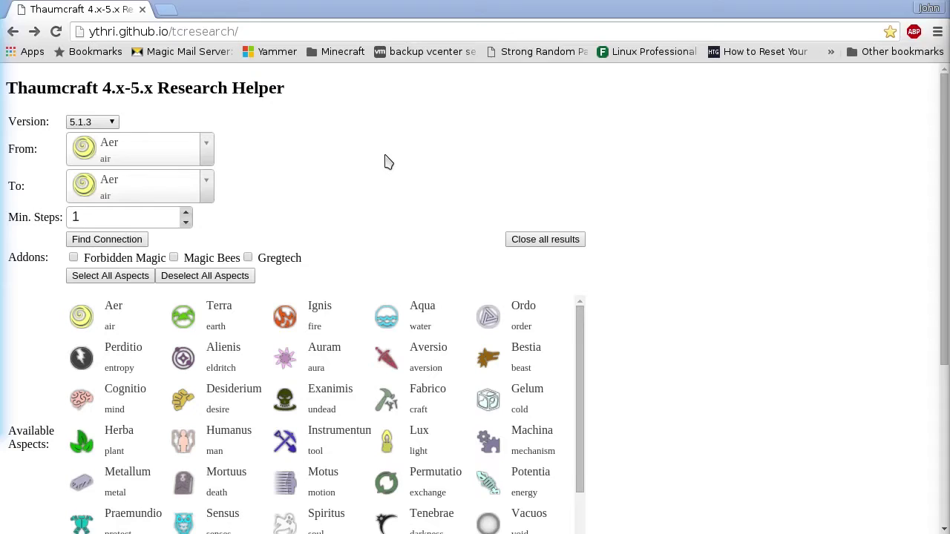
pyautogui.click(95, 126)
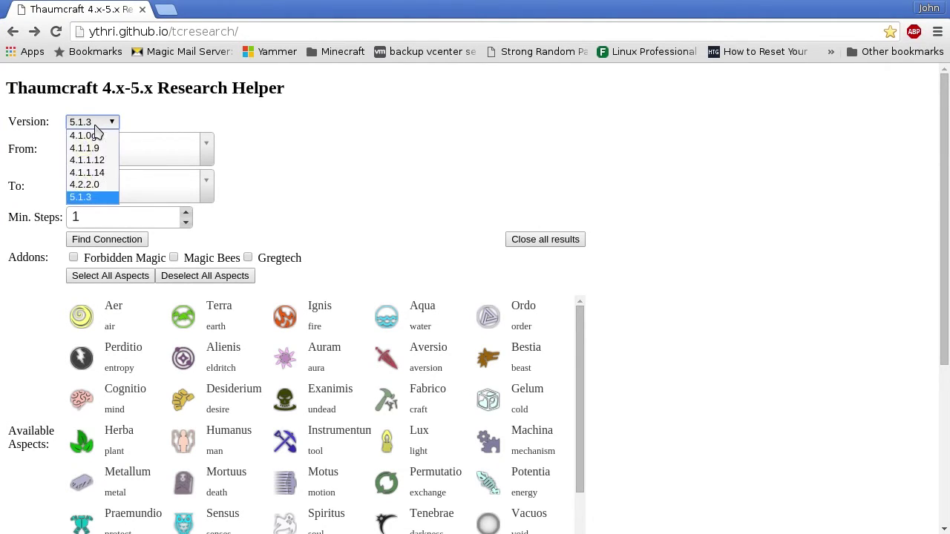
pyautogui.click(115, 186)
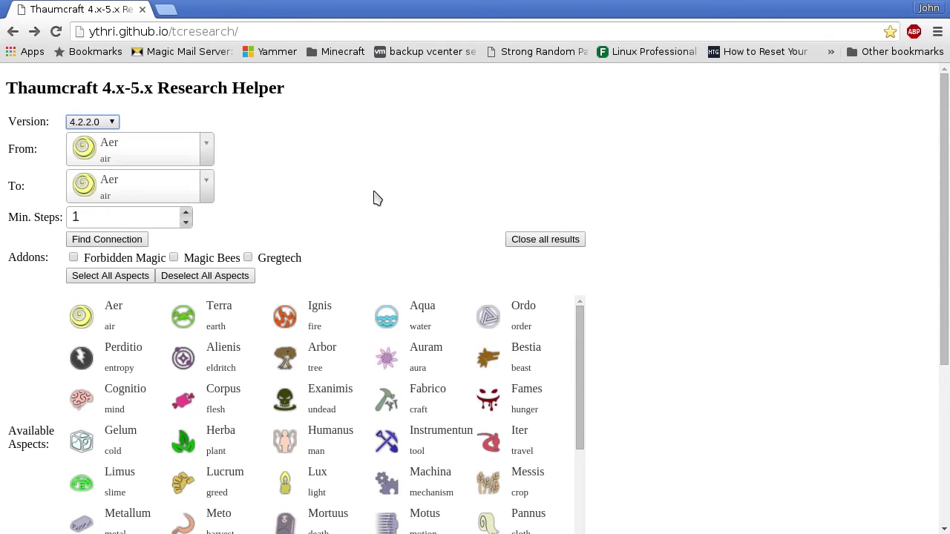
# Find a minimum 3-step chain from Metallum to Instrumentum, giving Terra, Vitreus and Ordo
pyautogui.click(148, 160)
pyautogui.write('met')
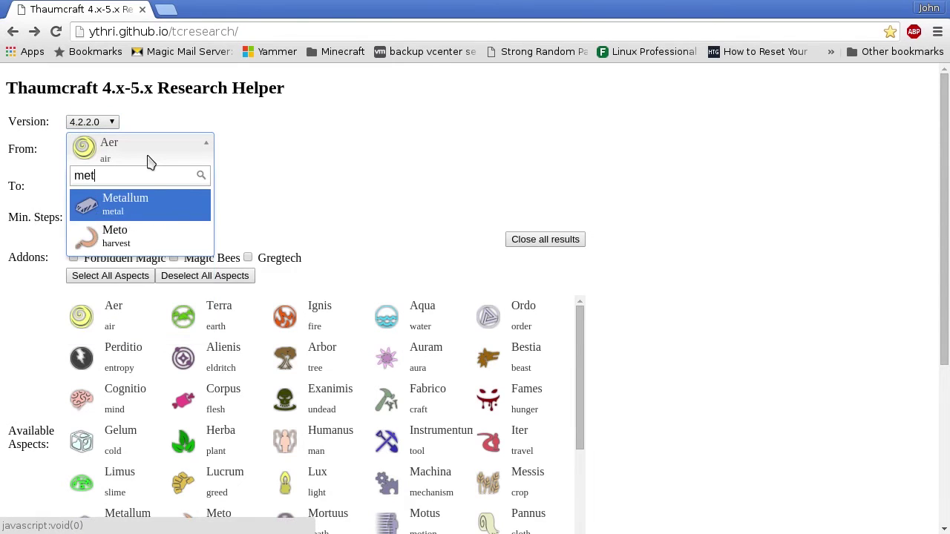
pyautogui.press('Return')
pyautogui.click(155, 191)
pyautogui.write('ins')
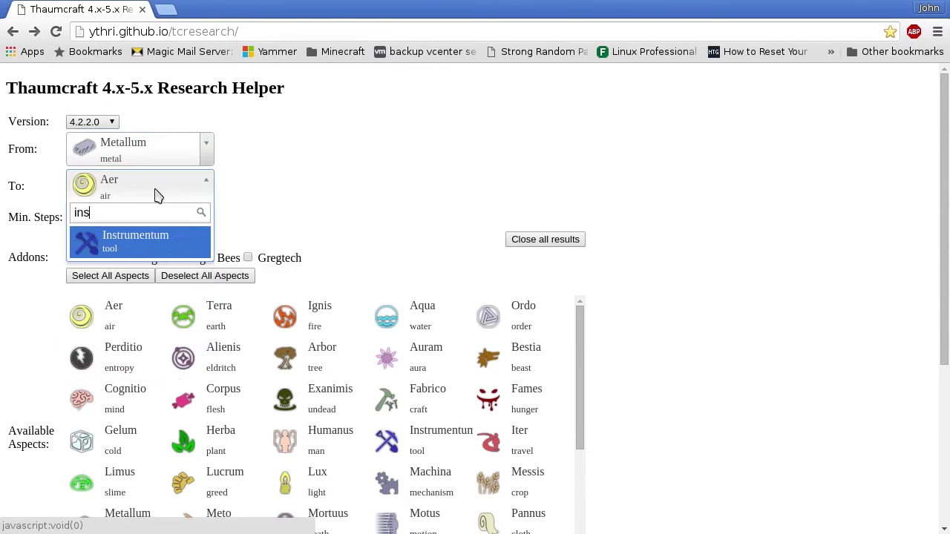
pyautogui.click(154, 241)
pyautogui.doubleClick(185, 213)
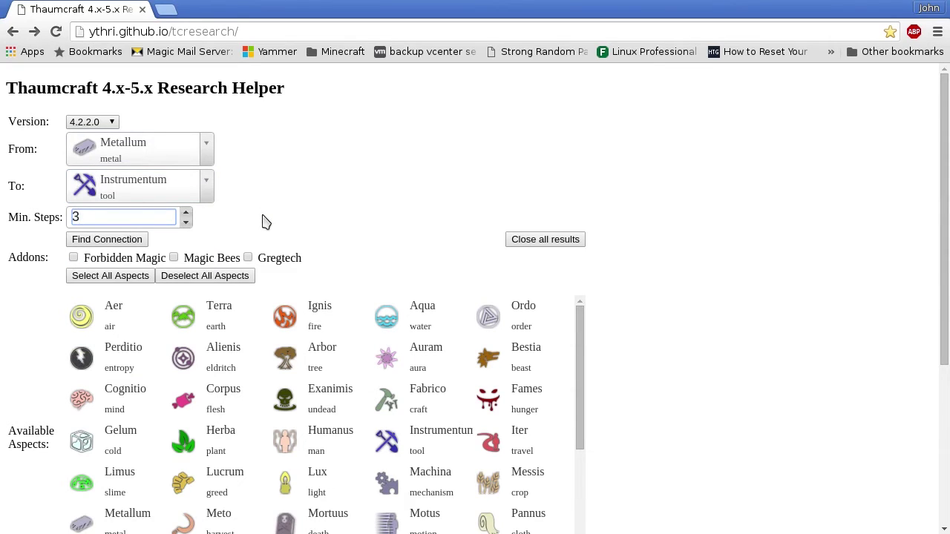
pyautogui.click(124, 241)
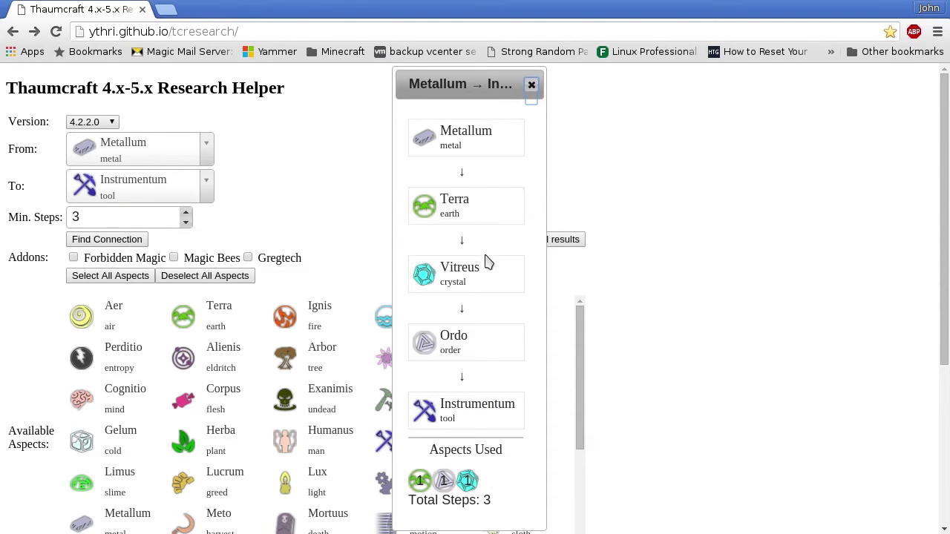
pyautogui.moveTo(488, 285)
# Exclude Terra, recompute the Metallum-to-Instrumentum chain, then close the result panel
pyautogui.click(231, 317)
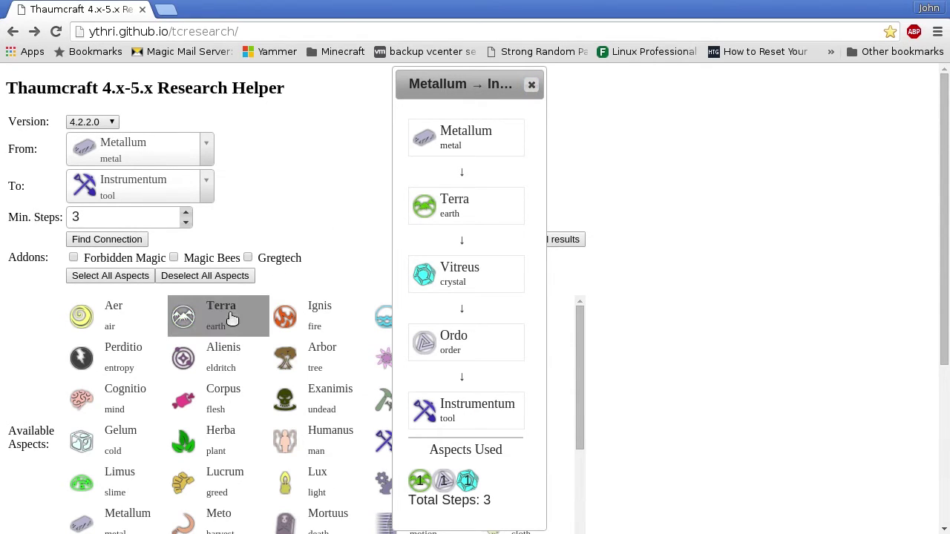
pyautogui.click(132, 248)
pyautogui.moveTo(495, 71); pyautogui.dragTo(378, 80)
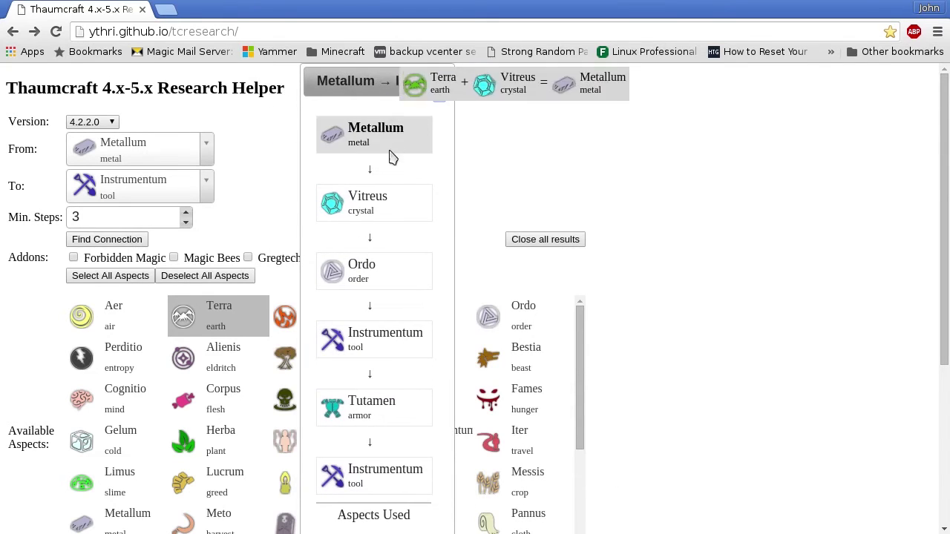
pyautogui.moveTo(406, 362)
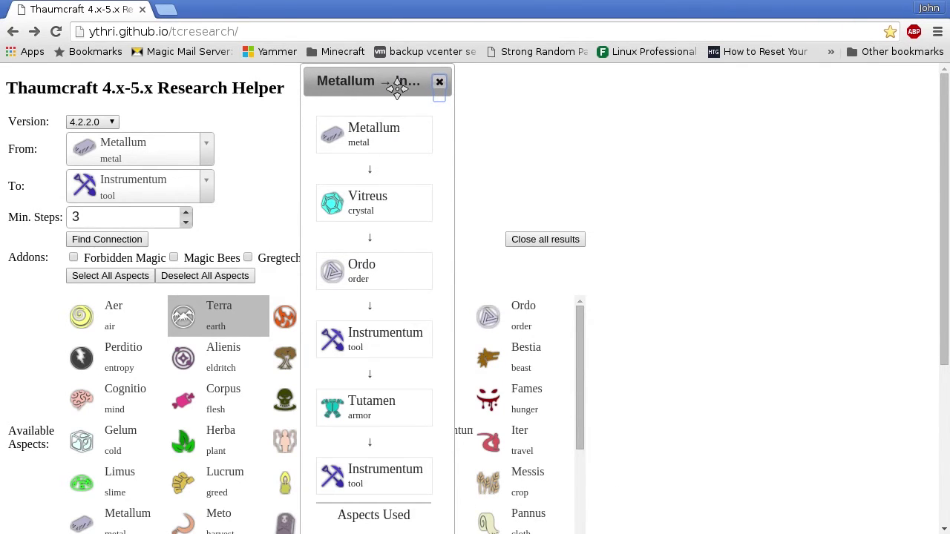
pyautogui.moveTo(394, 85); pyautogui.dragTo(400, 84)
pyautogui.click(445, 81)
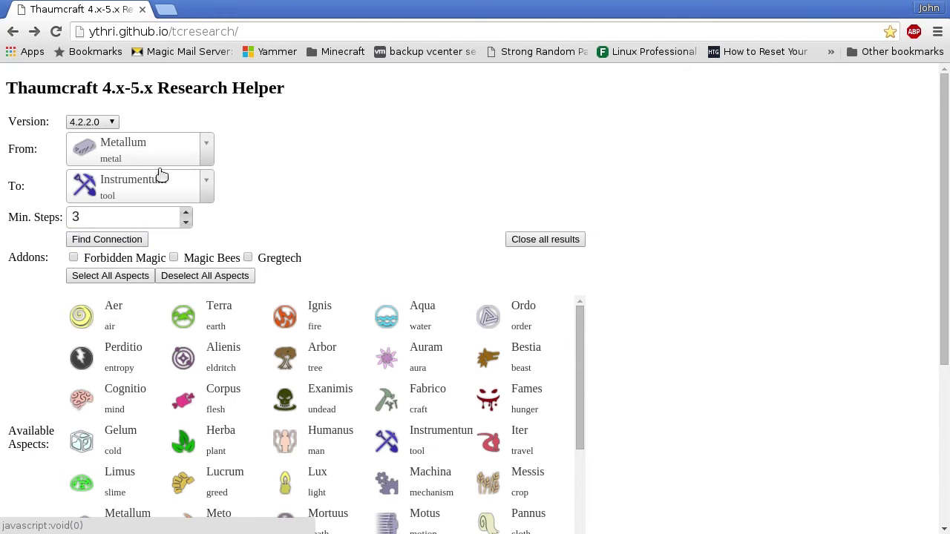
# Look up a chain from Metallum to Lucrum and close the result
pyautogui.click(163, 187)
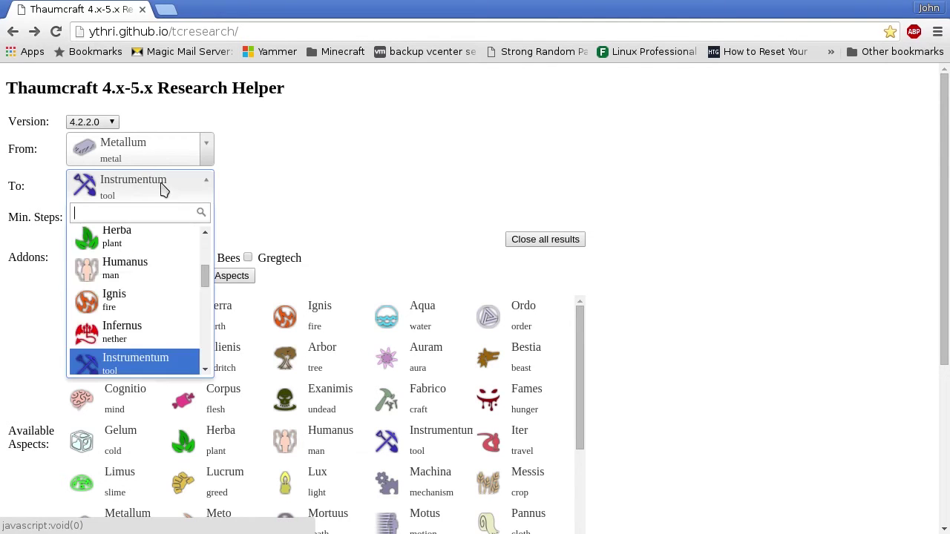
pyautogui.write('lu')
pyautogui.click(123, 304)
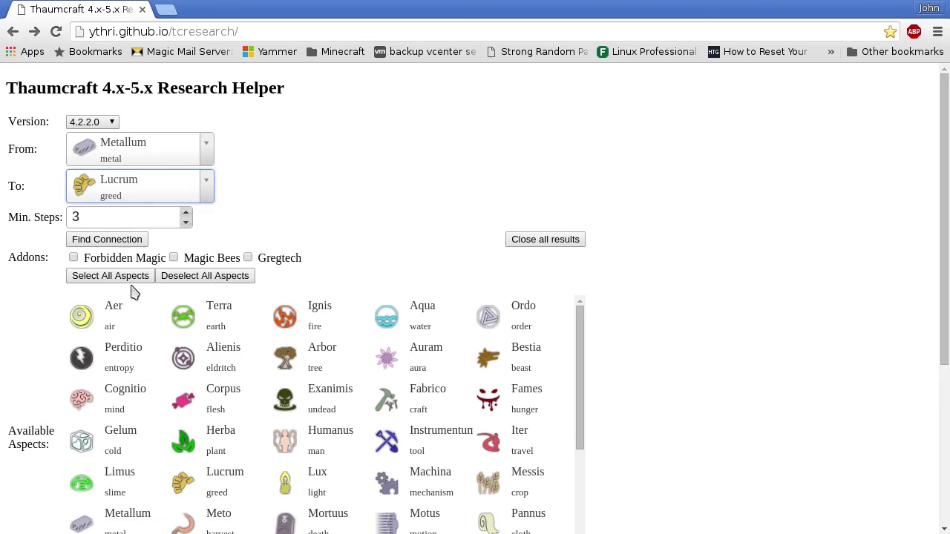
pyautogui.click(121, 241)
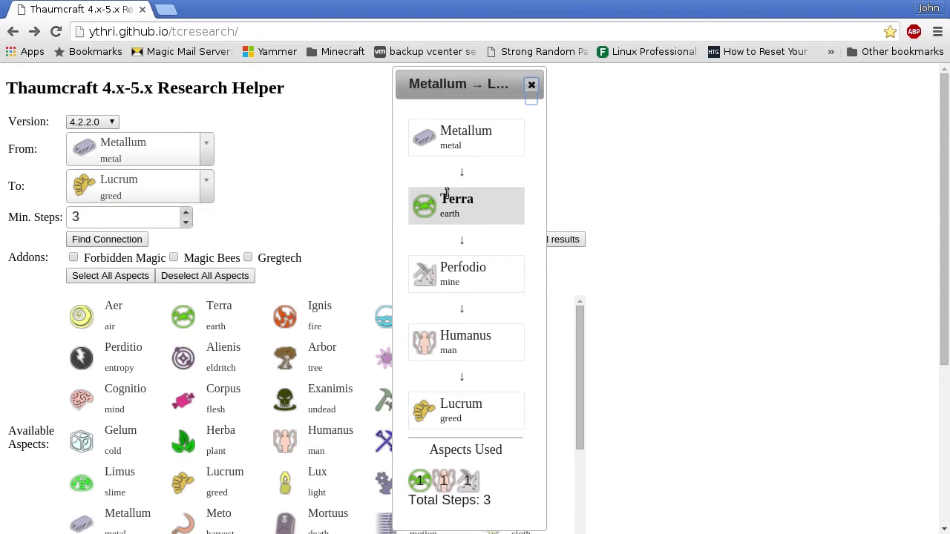
pyautogui.moveTo(471, 343)
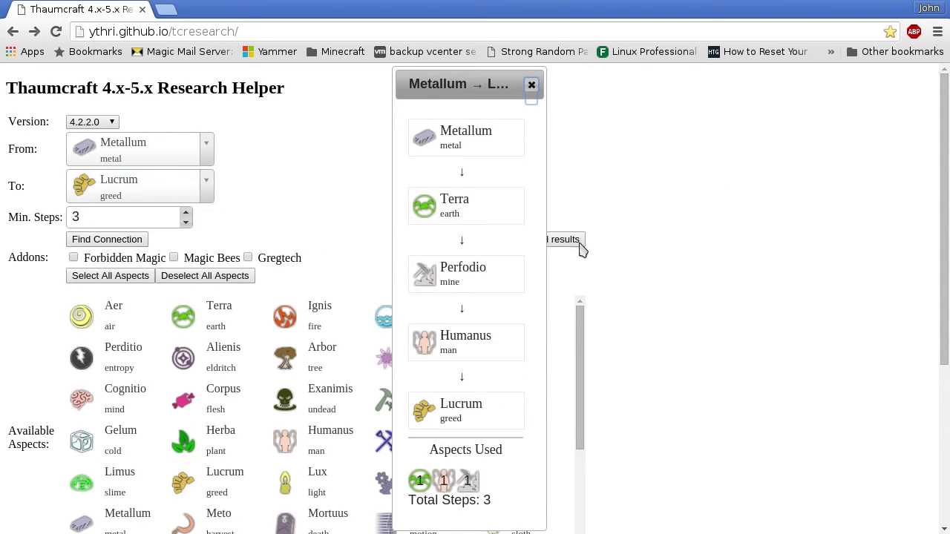
pyautogui.click(532, 85)
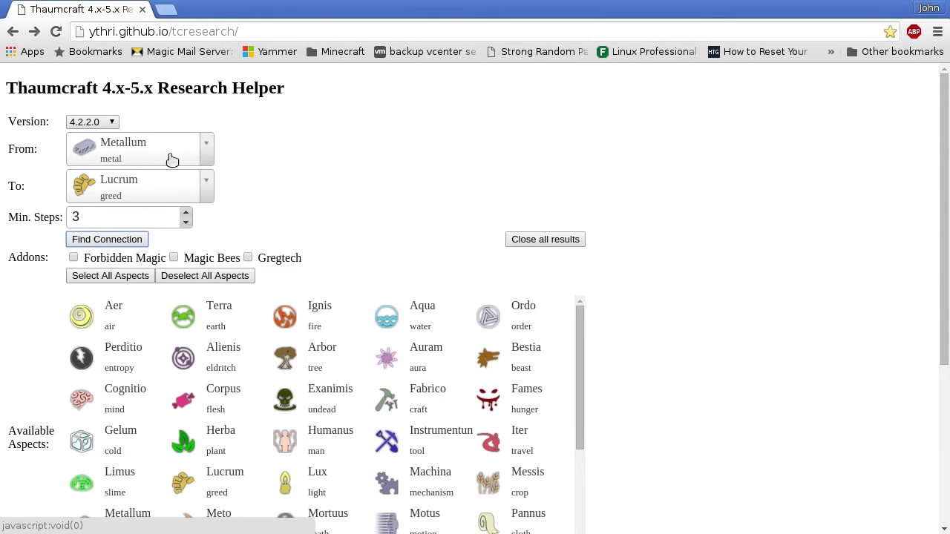
# Look up a chain from Instrumentum to Praecantatio and close the result
pyautogui.click(178, 154)
pyautogui.write('inst')
pyautogui.press('Return')
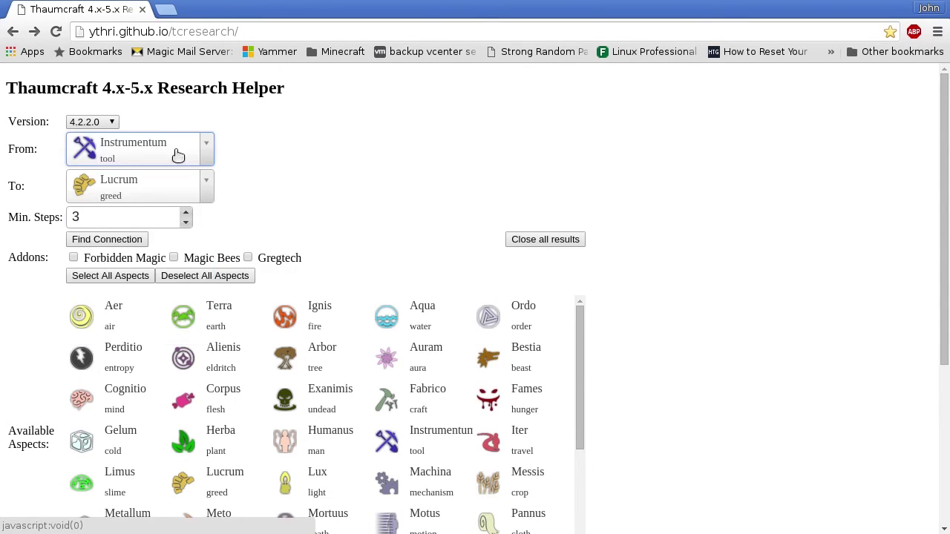
pyautogui.click(199, 178)
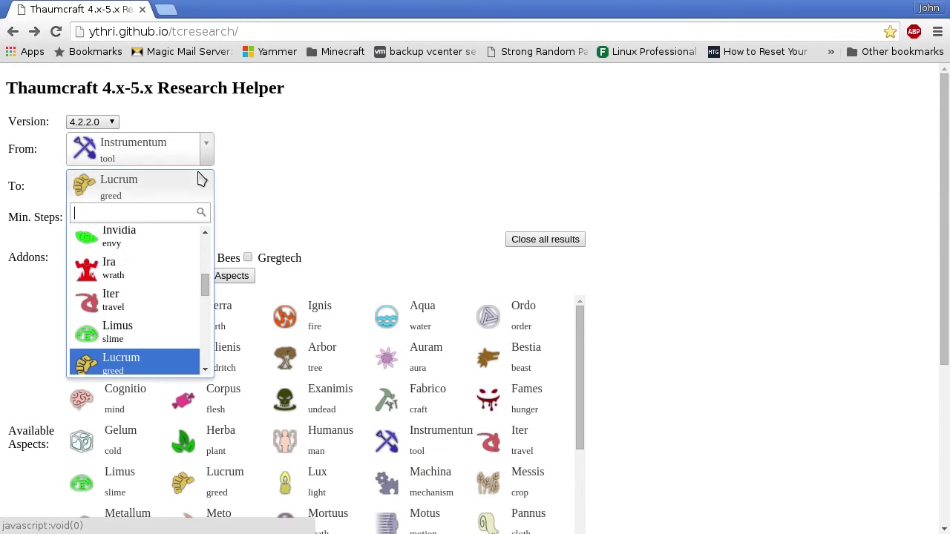
pyautogui.write('praw')
pyautogui.press('BackSpace')
pyautogui.write('e')
pyautogui.press('Return')
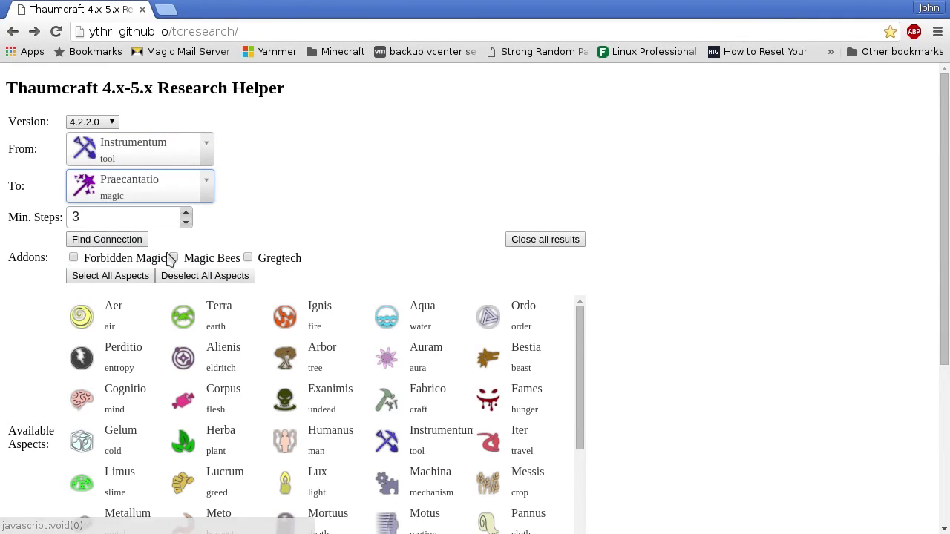
pyautogui.click(125, 241)
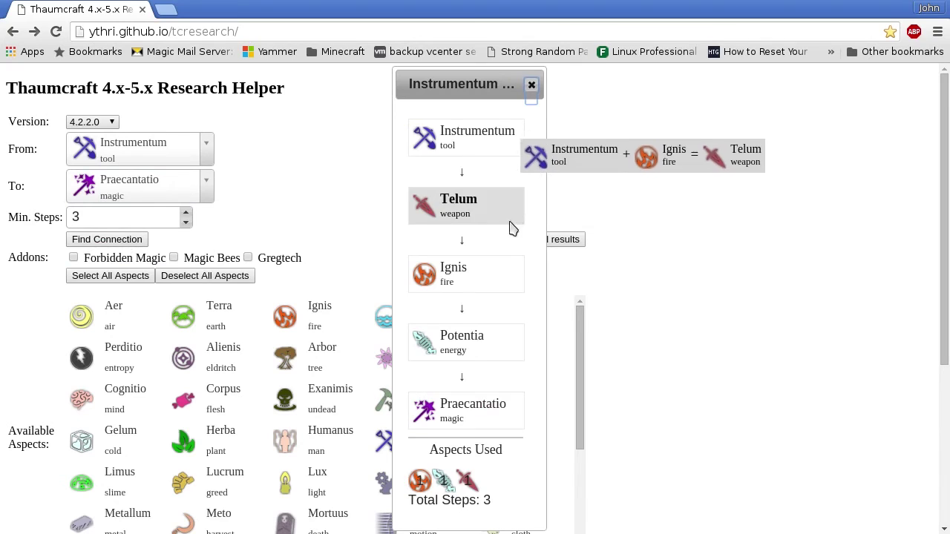
pyautogui.moveTo(499, 359)
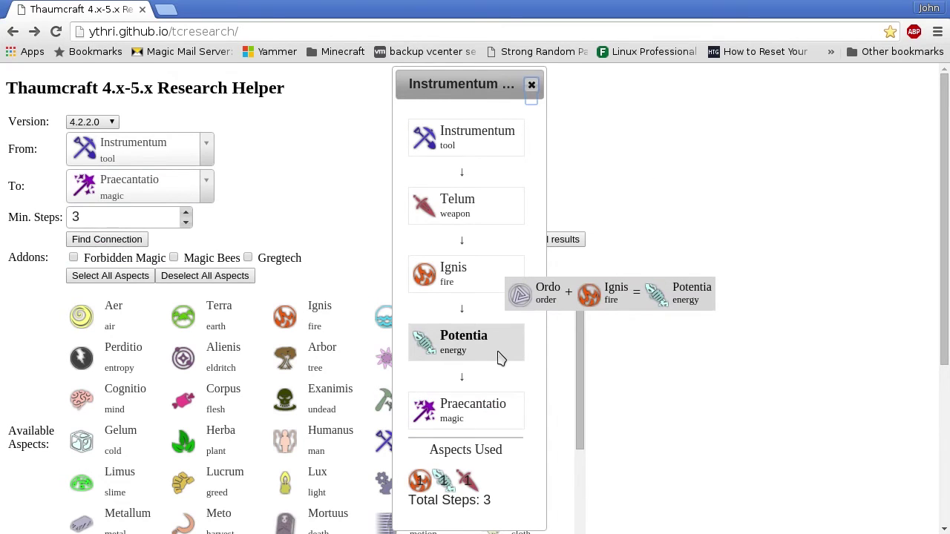
pyautogui.click(530, 86)
# Find the Instrumentum-to-Arbor chain via Machina, Motus and Aer, then return to Minecraft
pyautogui.click(169, 191)
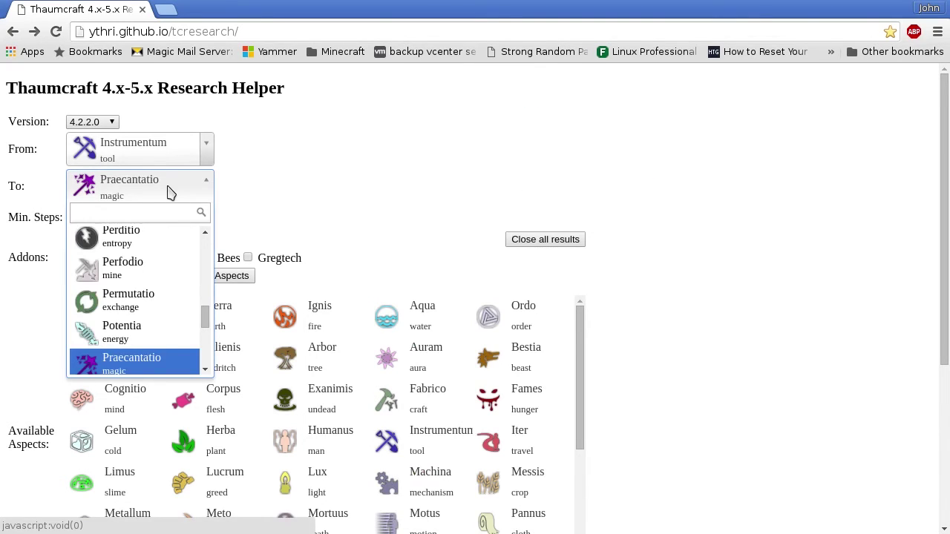
pyautogui.write('arb')
pyautogui.press('Return')
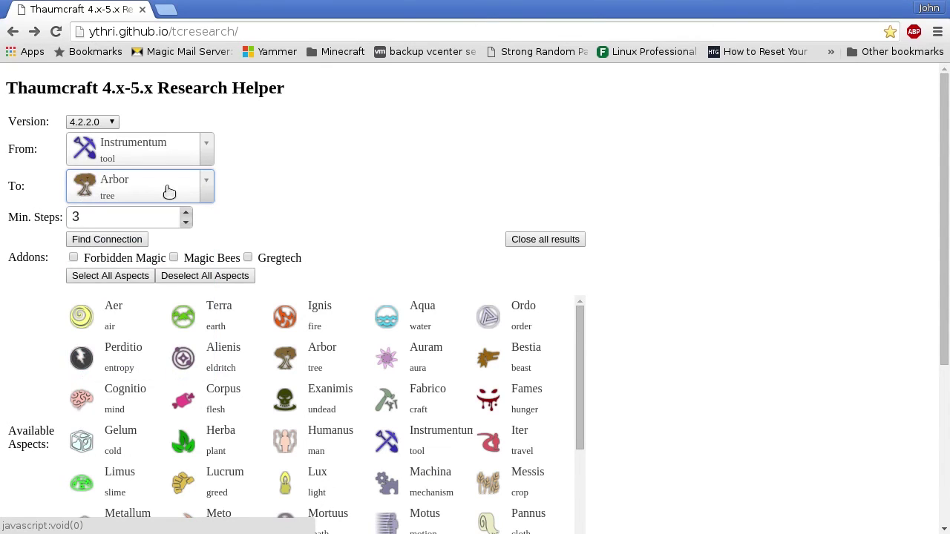
pyautogui.click(138, 239)
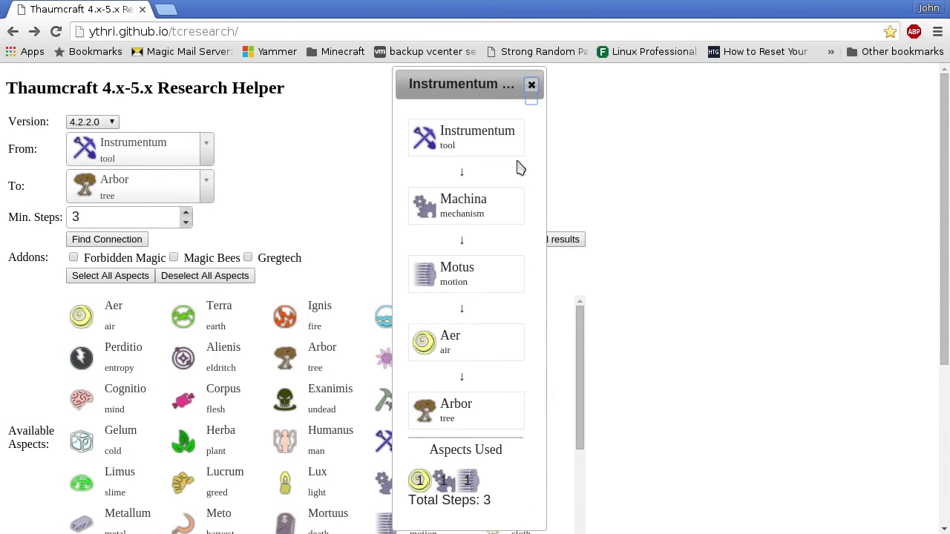
pyautogui.click(531, 86)
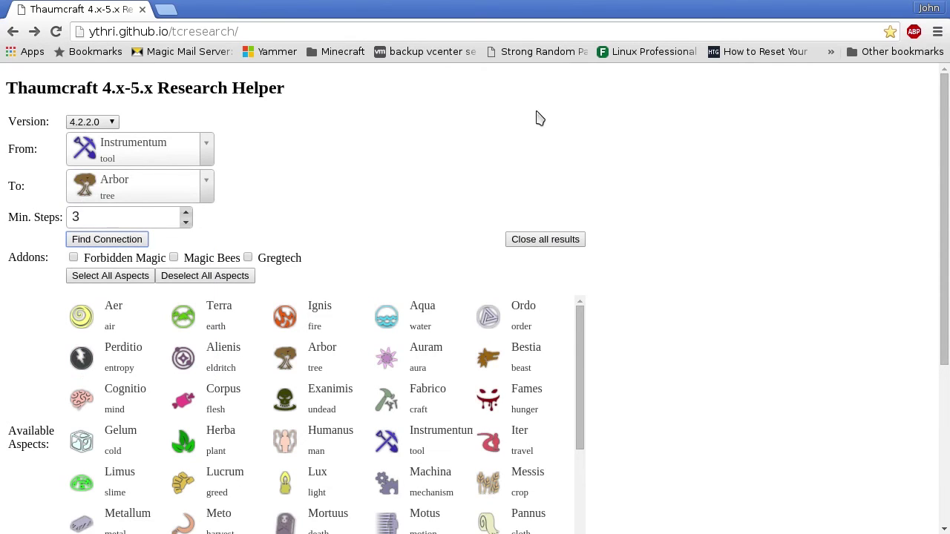
pyautogui.hotkey('alt', 'Tab')
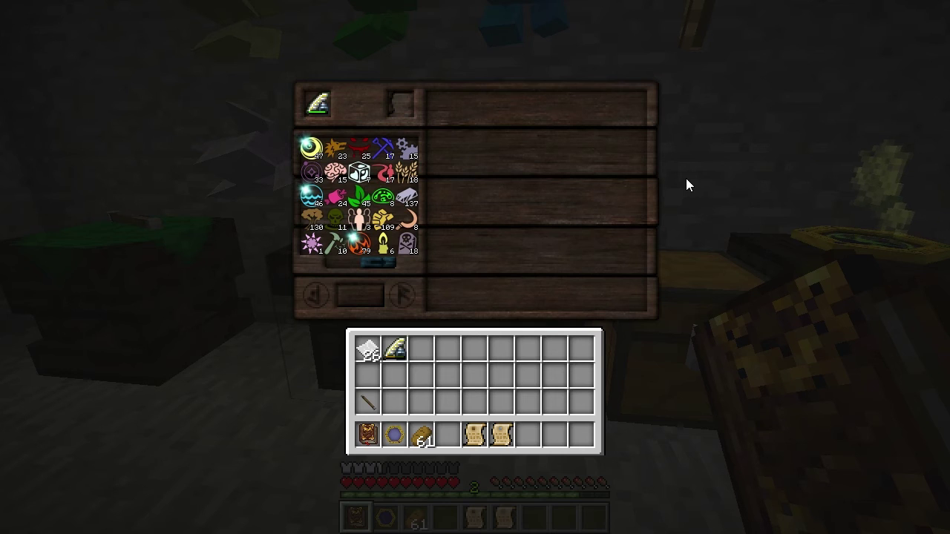
# Solve the Gold Wand Caps note by linking Vitreus, Potentia, Perfodio and Humanus, then remove it
pyautogui.keyDown('shift'); pyautogui.click(504, 434); pyautogui.keyUp('shift')
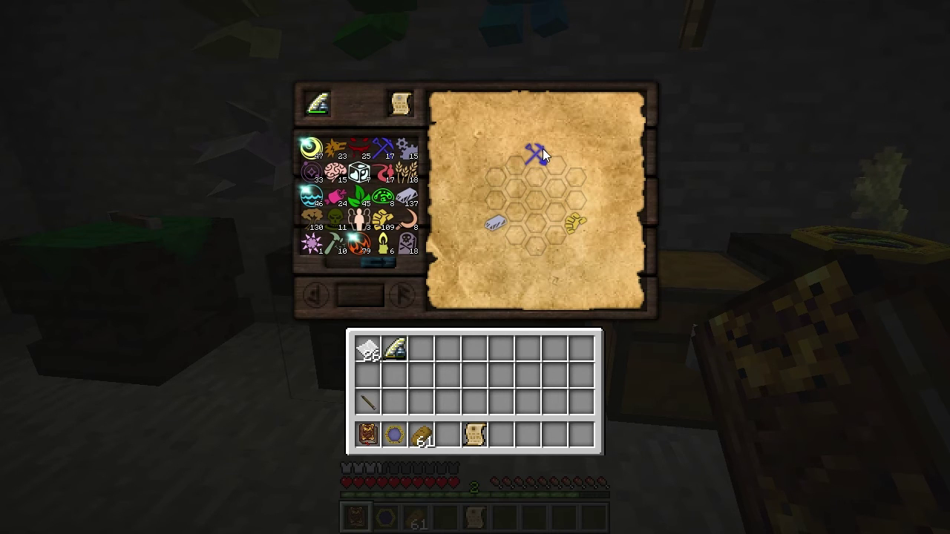
pyautogui.click(374, 262)
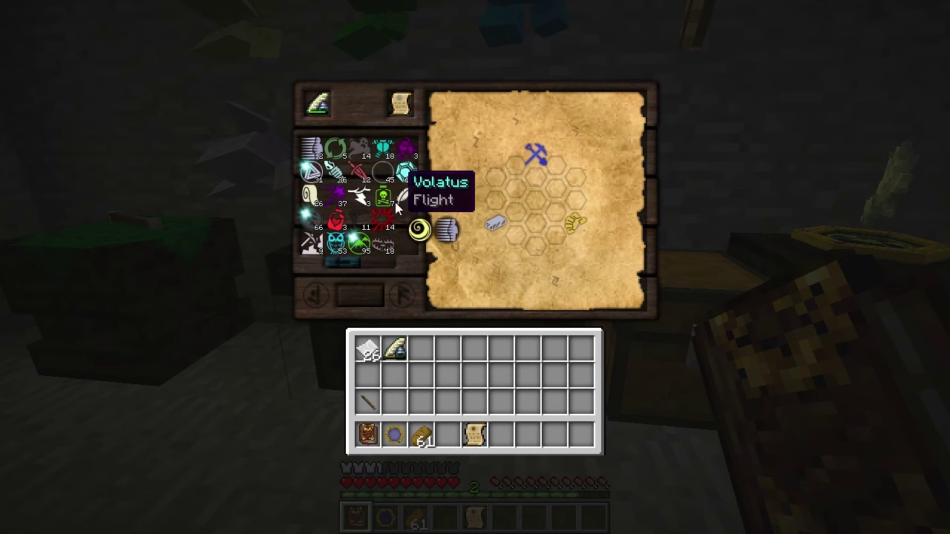
pyautogui.moveTo(359, 243); pyautogui.dragTo(496, 201)
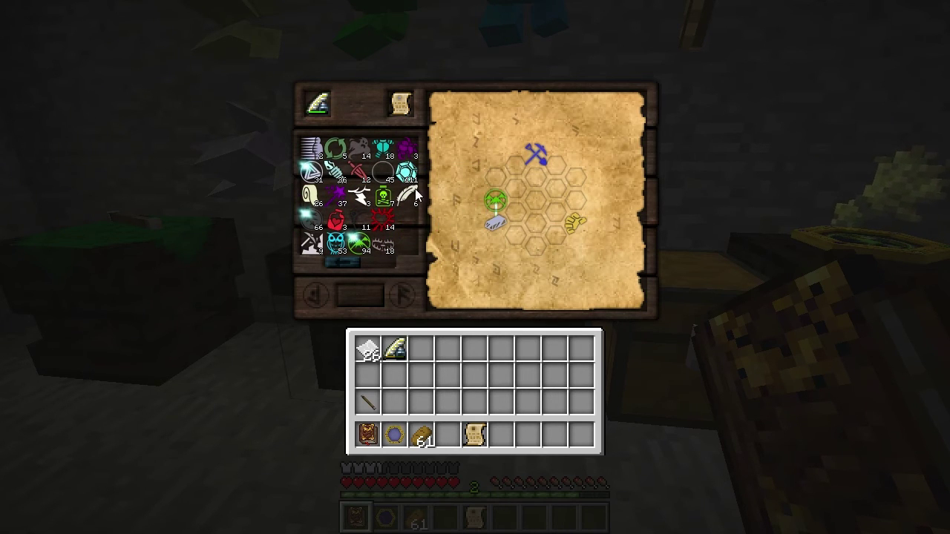
pyautogui.moveTo(408, 173); pyautogui.dragTo(496, 177)
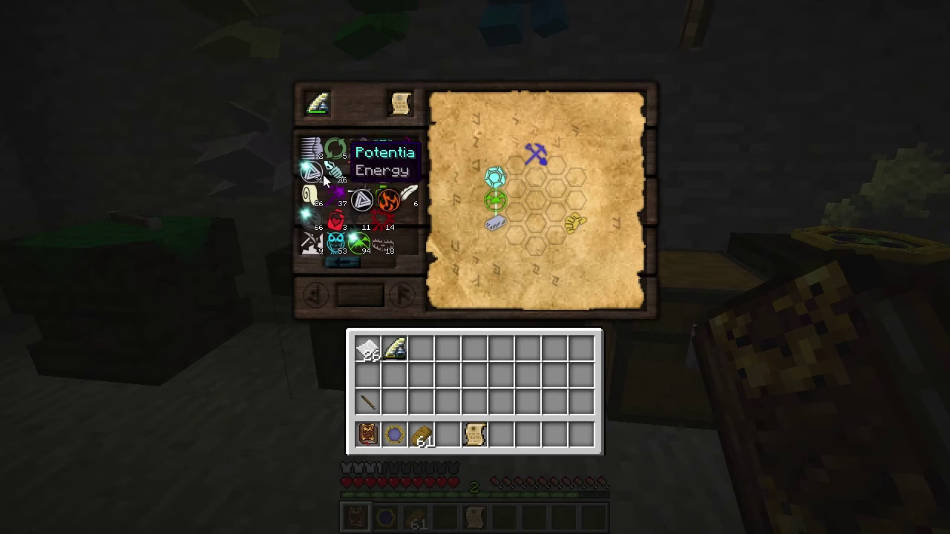
pyautogui.moveTo(324, 180); pyautogui.dragTo(517, 167)
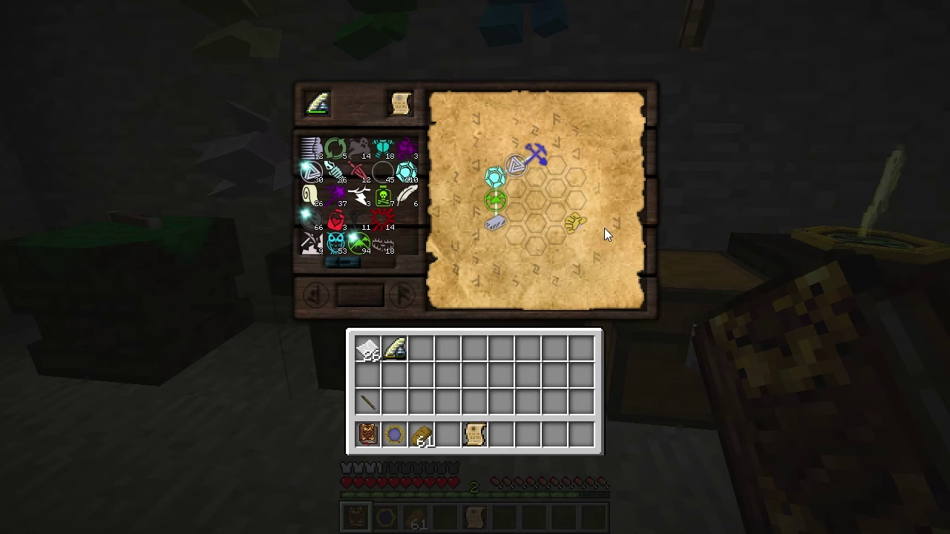
pyautogui.click(512, 233)
pyautogui.click(343, 262)
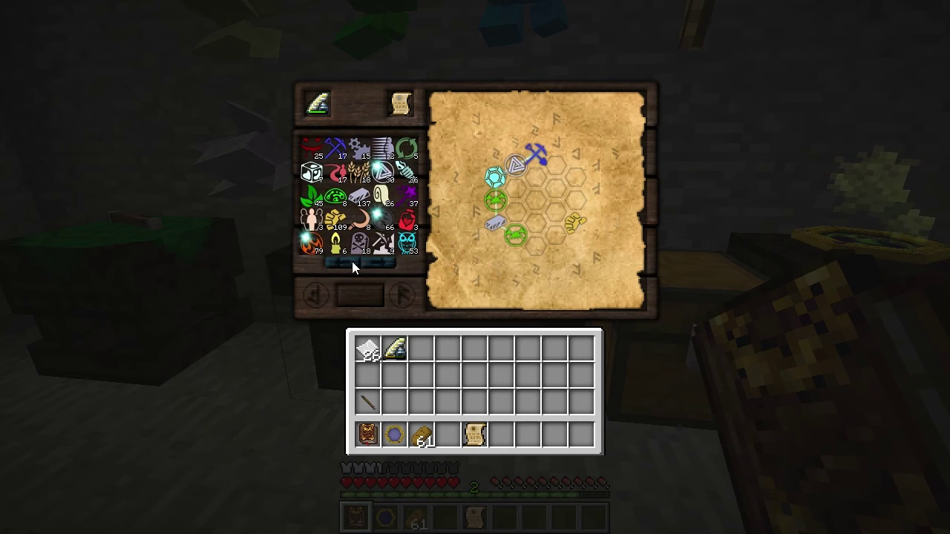
pyautogui.moveTo(355, 215); pyautogui.dragTo(535, 224)
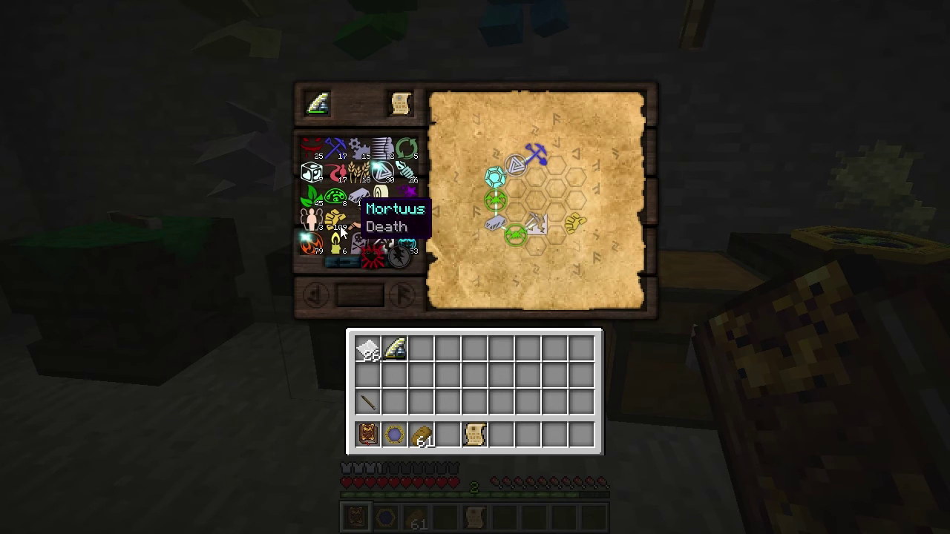
pyautogui.moveTo(310, 219); pyautogui.dragTo(555, 212)
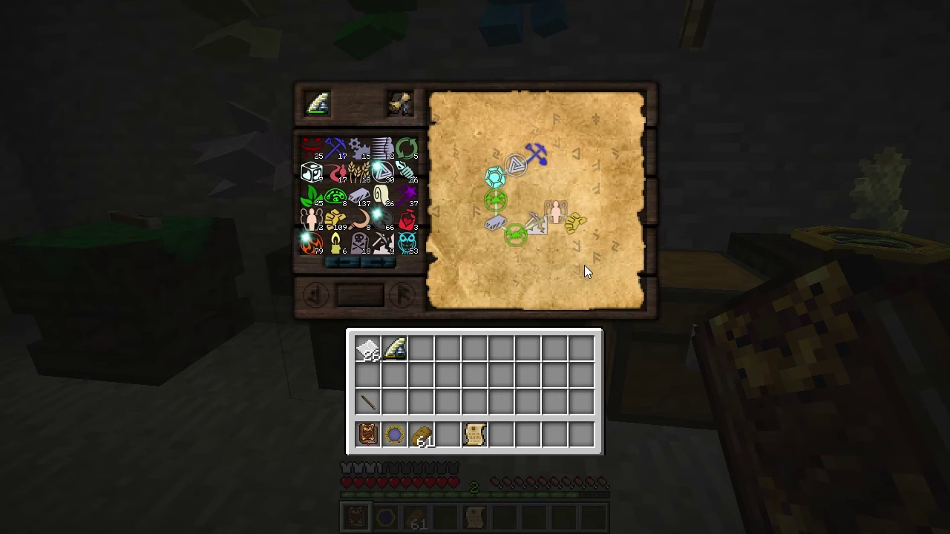
pyautogui.click(399, 105)
# Store the Gold Wand Caps discovery, load the Greatwood Wand Core note, and place first aspects including Praecantatio
pyautogui.click(501, 436)
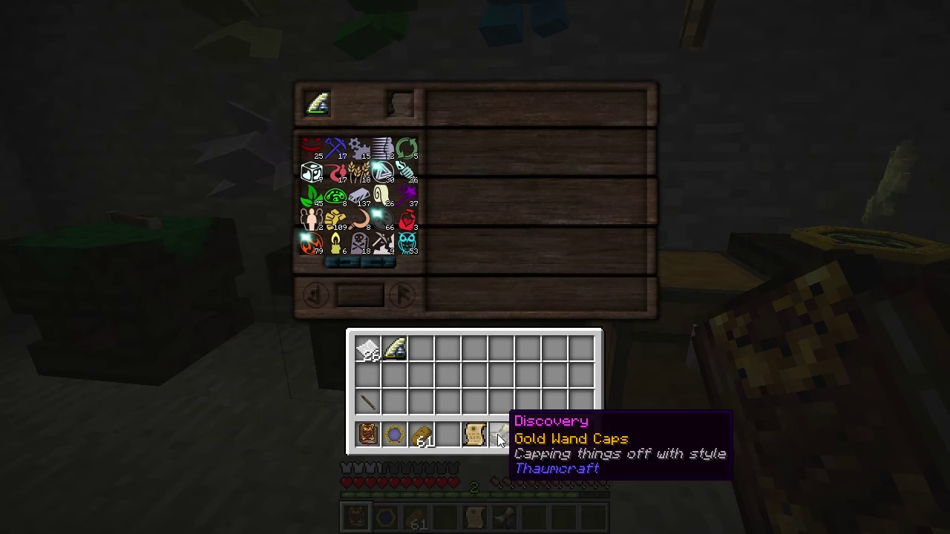
pyautogui.keyDown('shift'); pyautogui.click(475, 436); pyautogui.keyUp('shift')
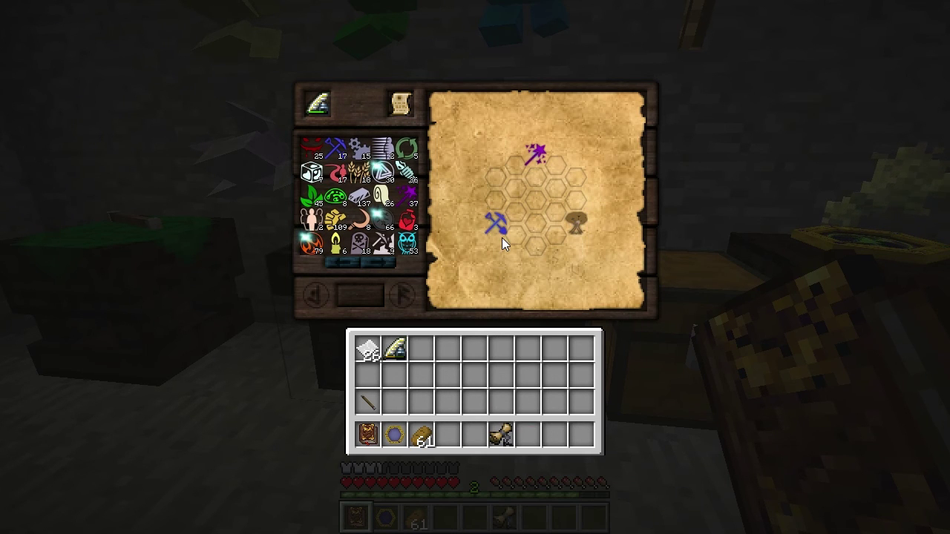
pyautogui.click(388, 262)
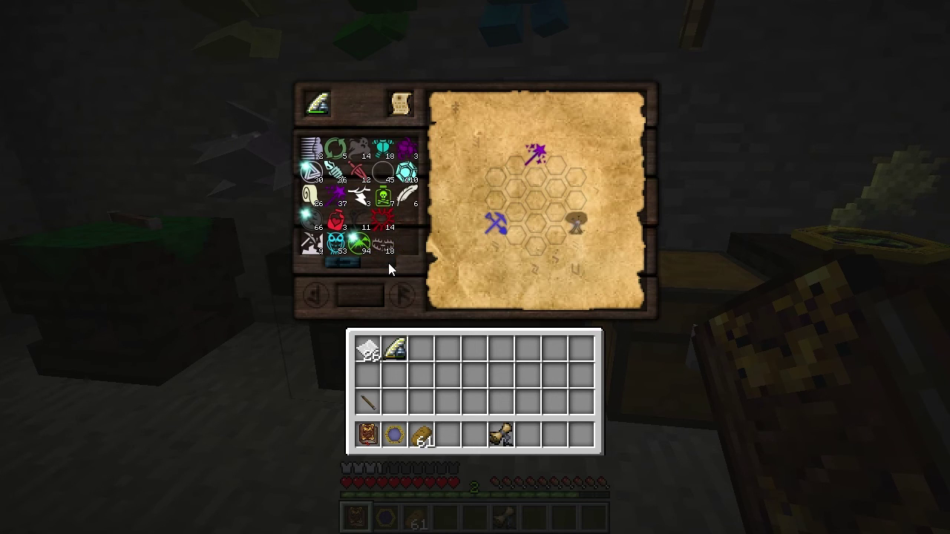
pyautogui.moveTo(360, 173); pyautogui.dragTo(496, 200)
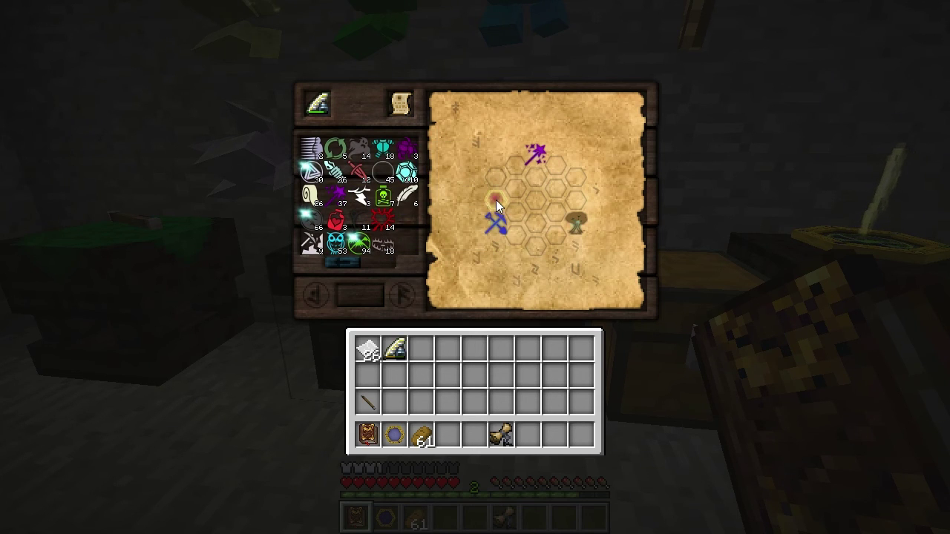
pyautogui.click(330, 264)
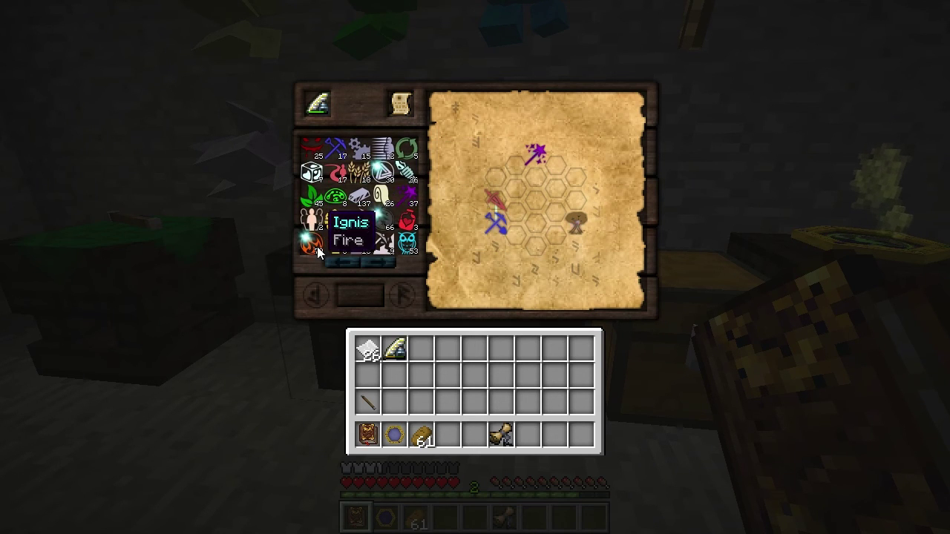
pyautogui.moveTo(317, 253); pyautogui.dragTo(494, 175)
pyautogui.click(376, 263)
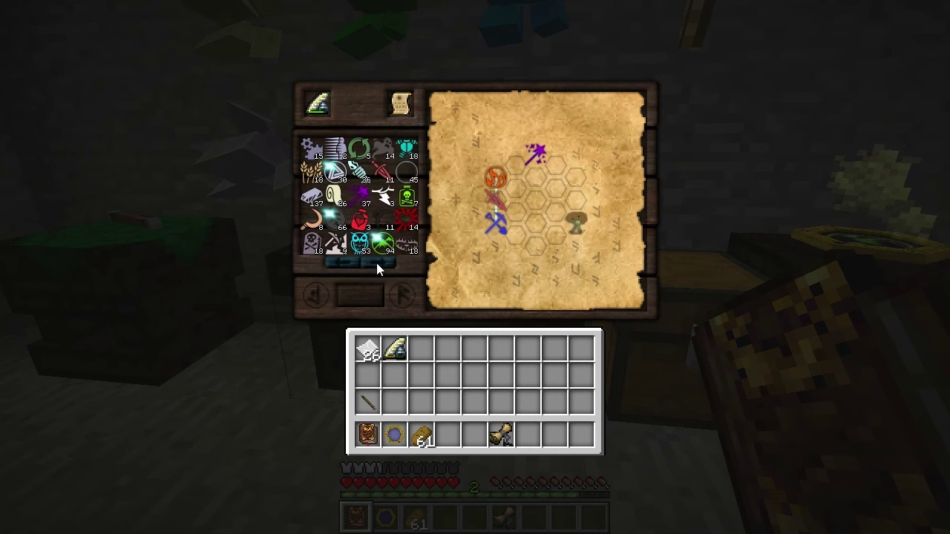
pyautogui.moveTo(364, 173); pyautogui.dragTo(514, 163)
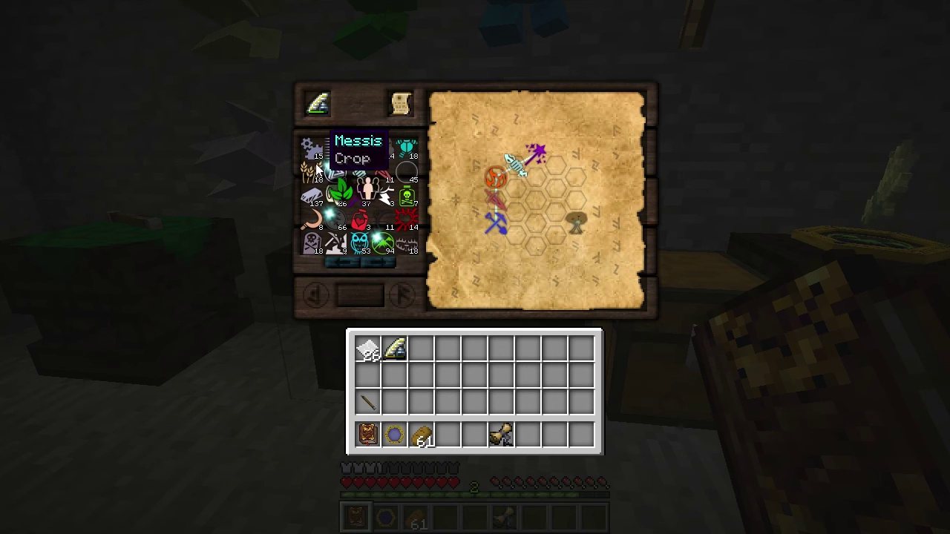
# Complete the Machina-Motus-Aer chain to Arbor and move both discoveries into the hotbar
pyautogui.click(516, 236)
pyautogui.moveTo(335, 148); pyautogui.dragTo(535, 224)
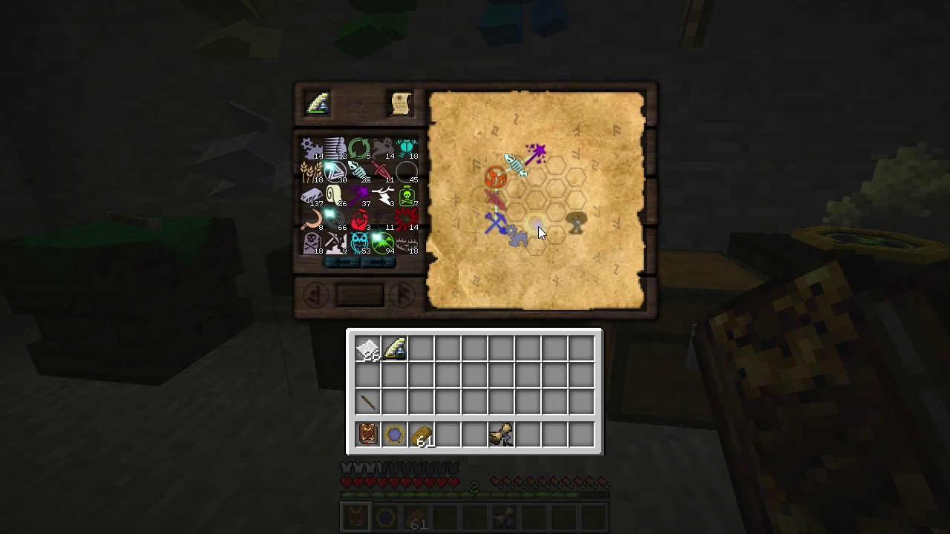
pyautogui.click(357, 259)
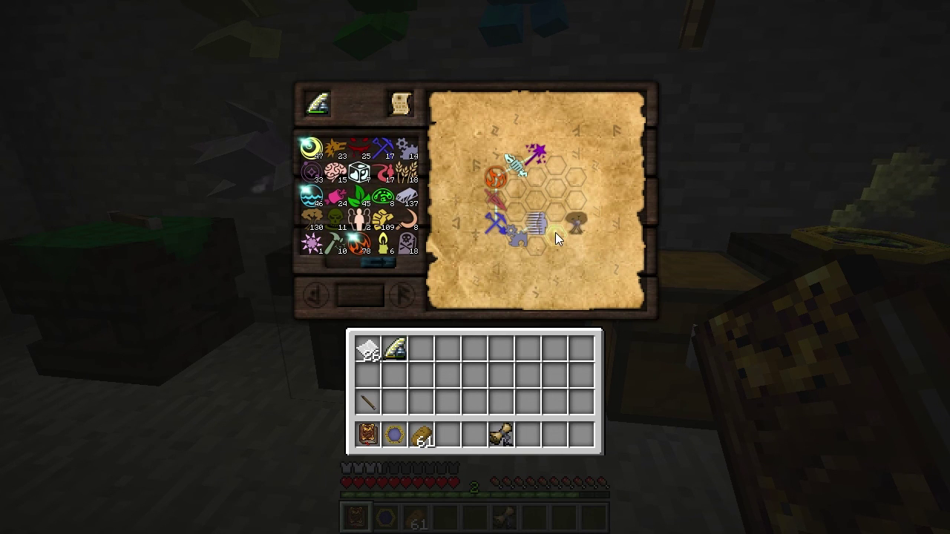
pyautogui.click(401, 103)
pyautogui.click(509, 375)
pyautogui.click(508, 375)
pyautogui.click(533, 434)
# Close the table, use the discoveries to learn both researches, then reopen and close it
pyautogui.press('Escape')
pyautogui.scroll(-5, 475, 267)
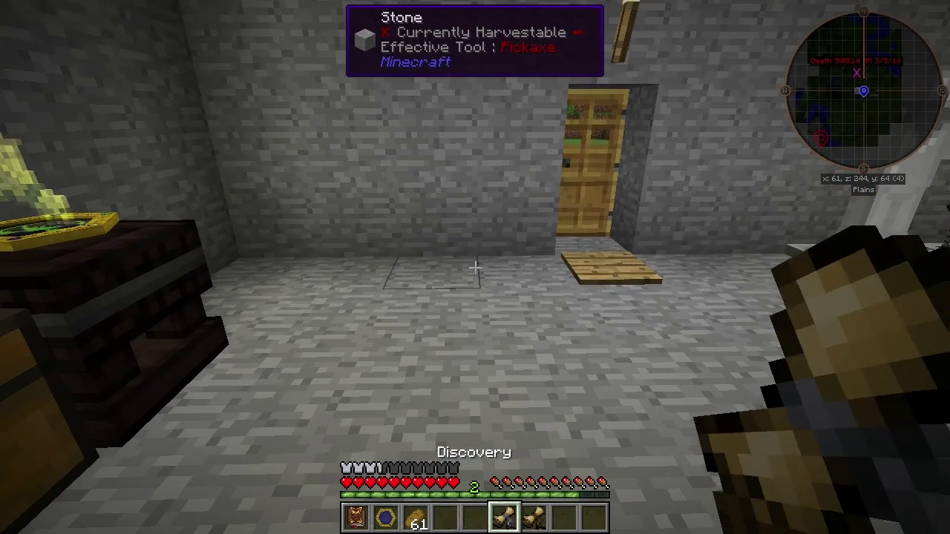
pyautogui.rightClick(475, 268)
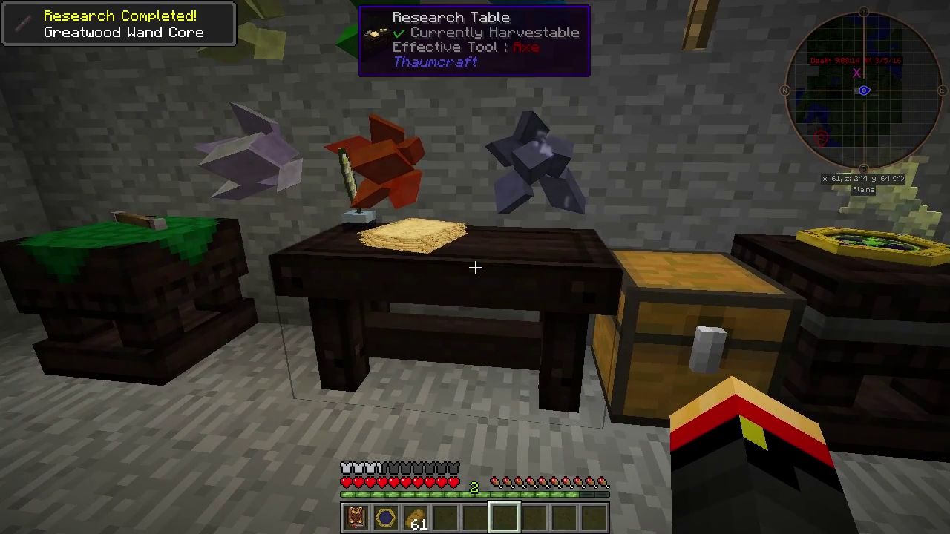
pyautogui.rightClick(475, 267)
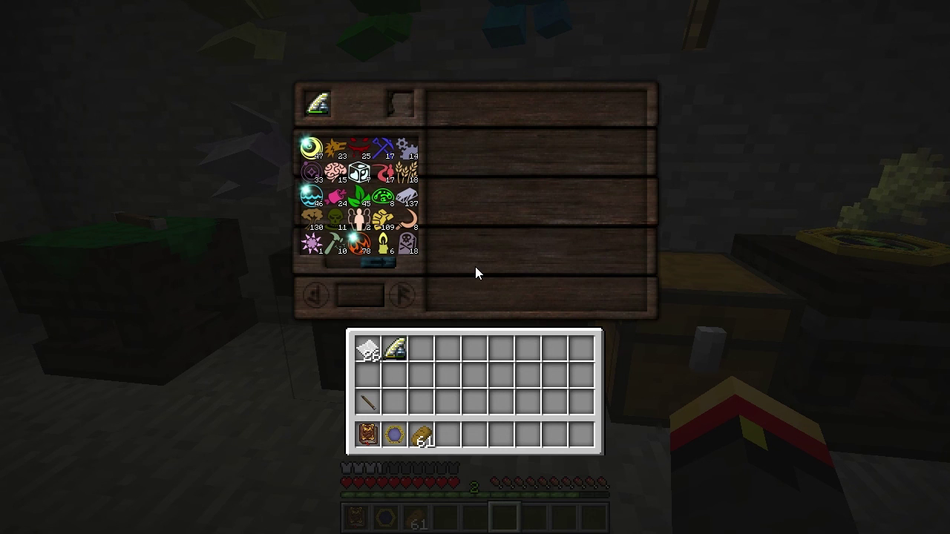
pyautogui.press('Escape')
pyautogui.press('Escape')
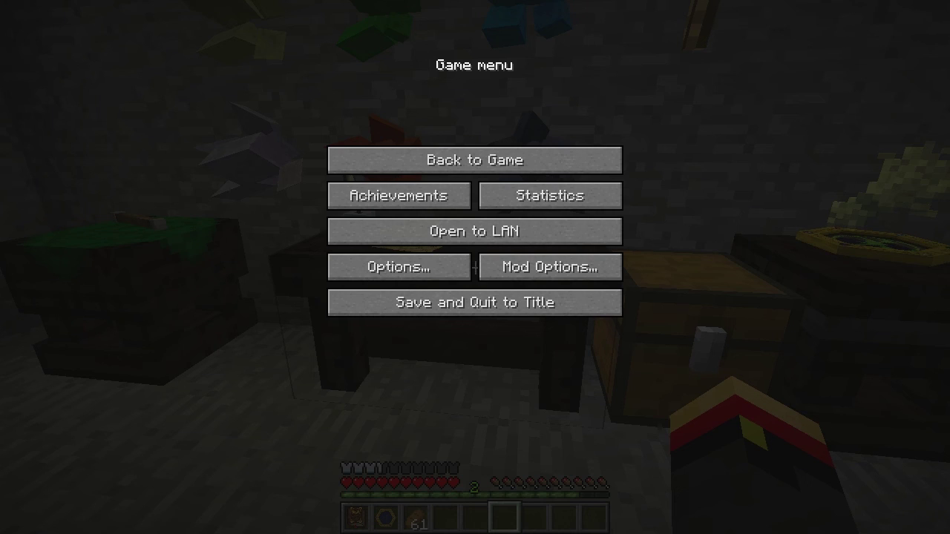
pyautogui.press('Escape')
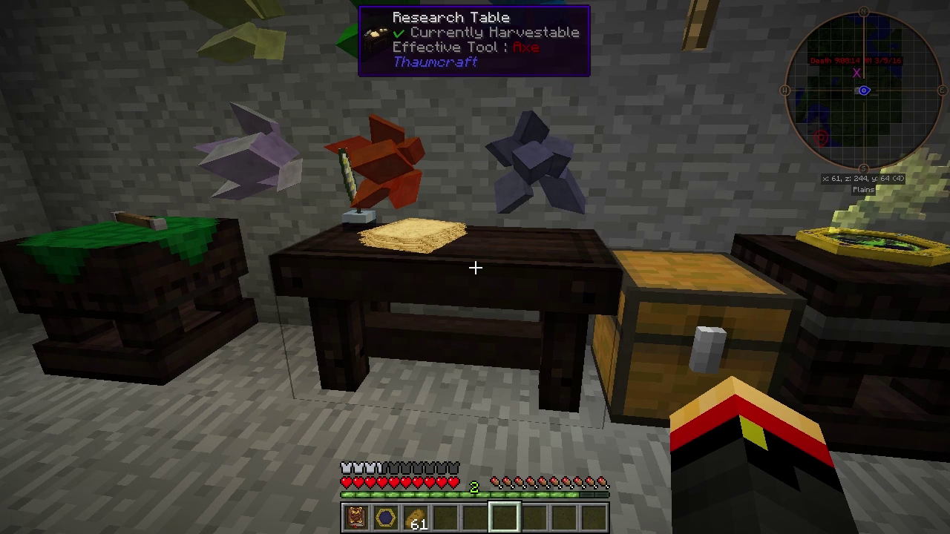